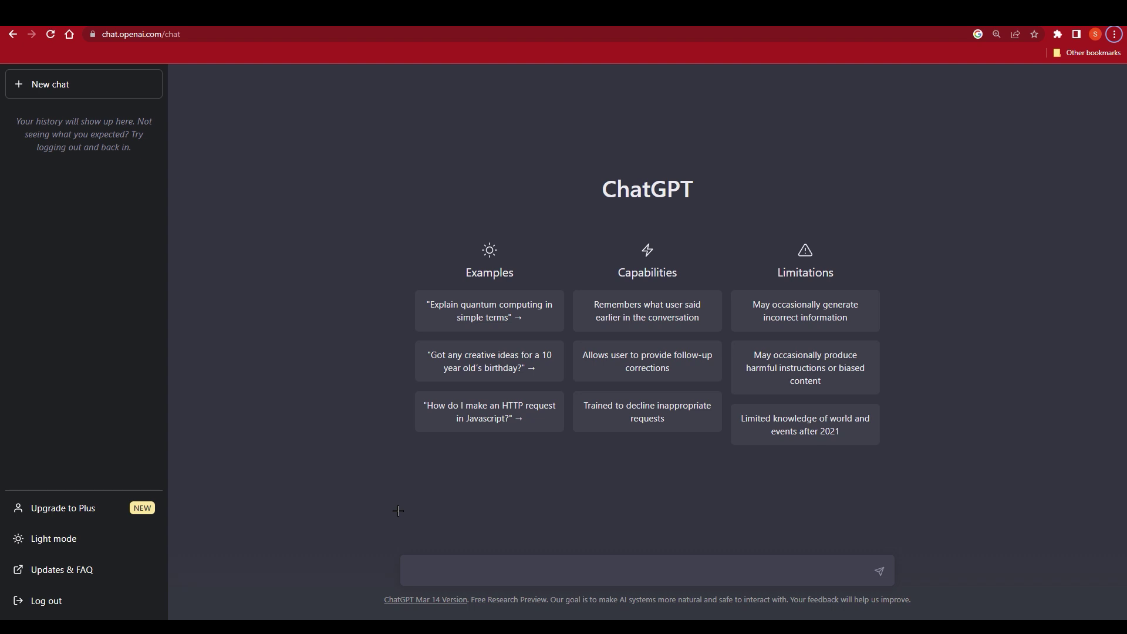
- Submit the prompt "i have a business for a clothing brand, and can u make me a campaign for a facebook marketing"
left_click(431, 575)
type("i have a bui")
type("iness for a clothing p")
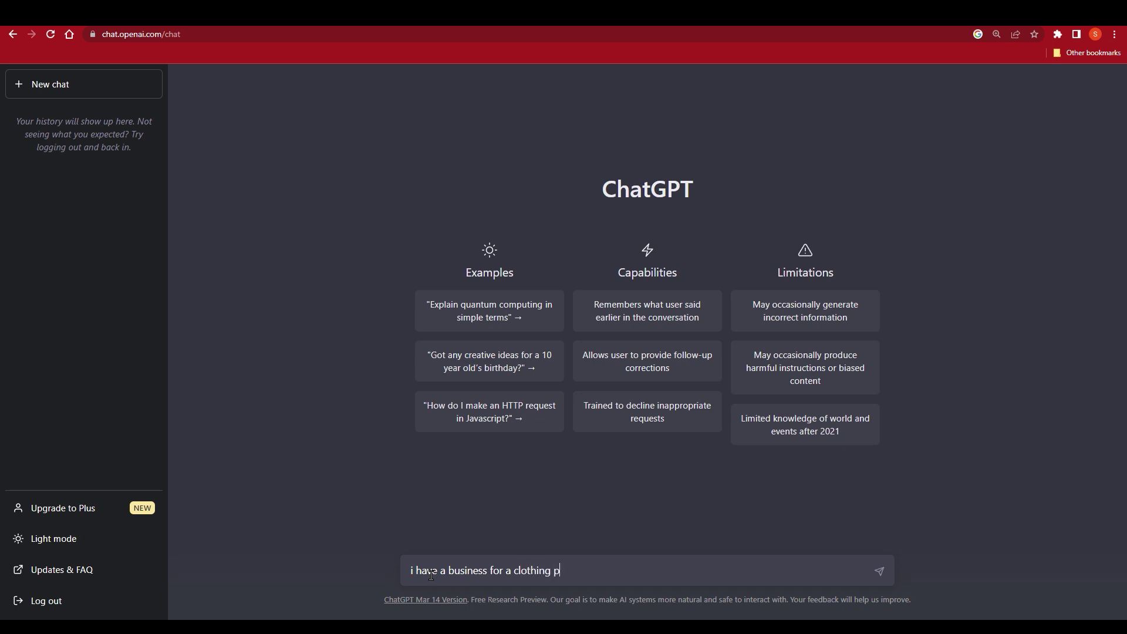
key("BackSpace")
type("brand, and can u make me a campai")
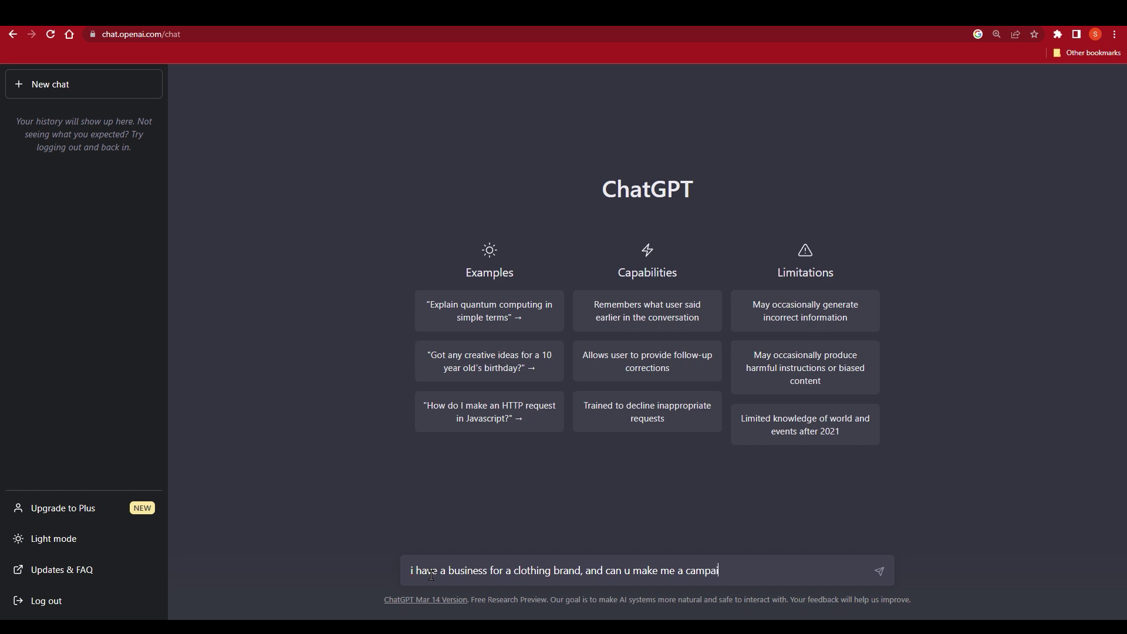
type("gn for a facebook marketing")
key("Return")
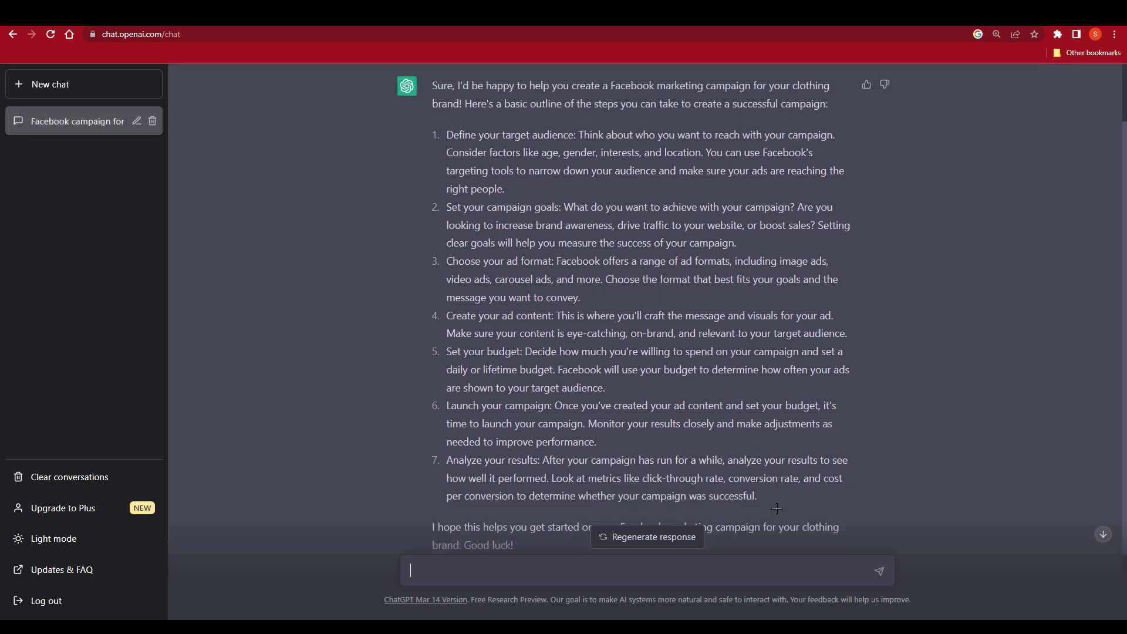
- Review the numbered Facebook campaign outline in the reply together with the prompt that produced it
left_click_drag(777, 508, 433, 117)
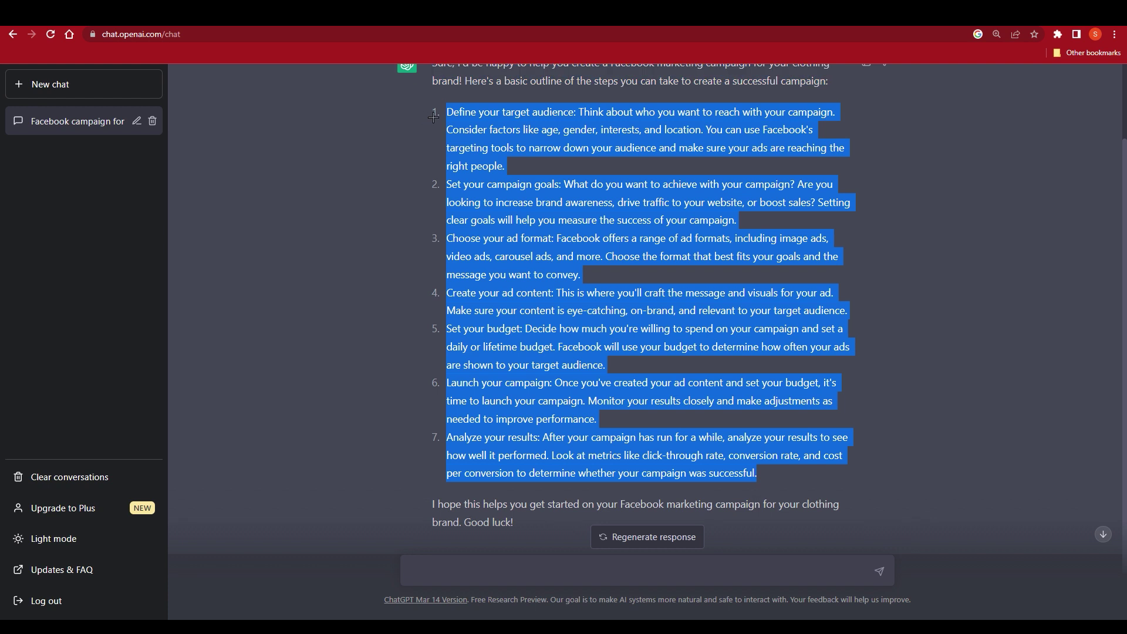
scroll(584, 179, "up", 2)
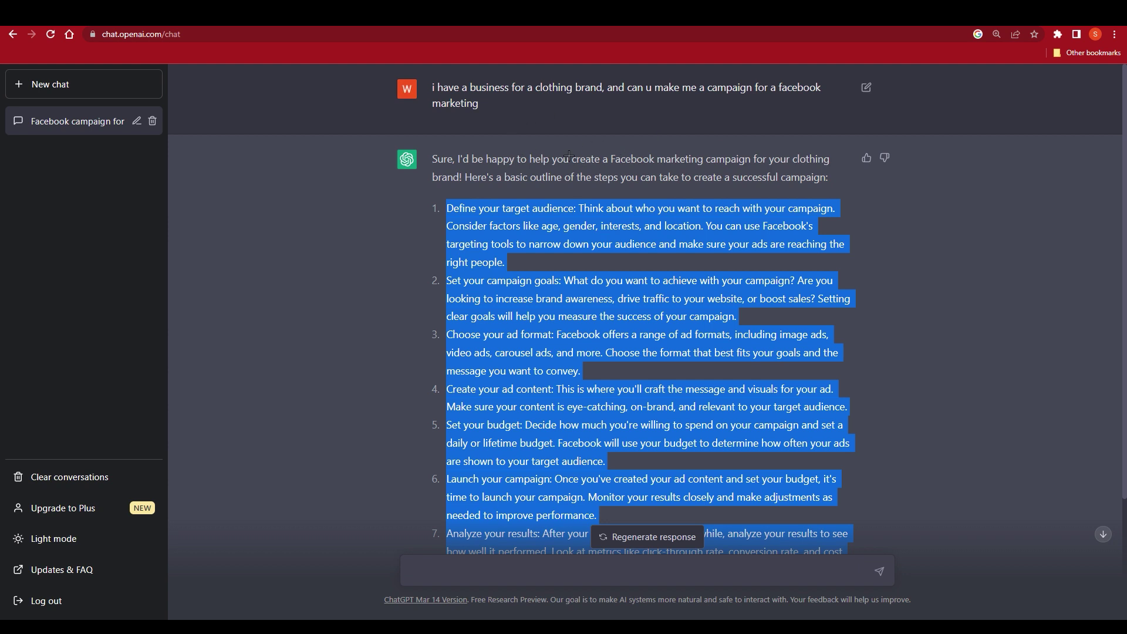
left_click_drag(477, 103, 432, 88)
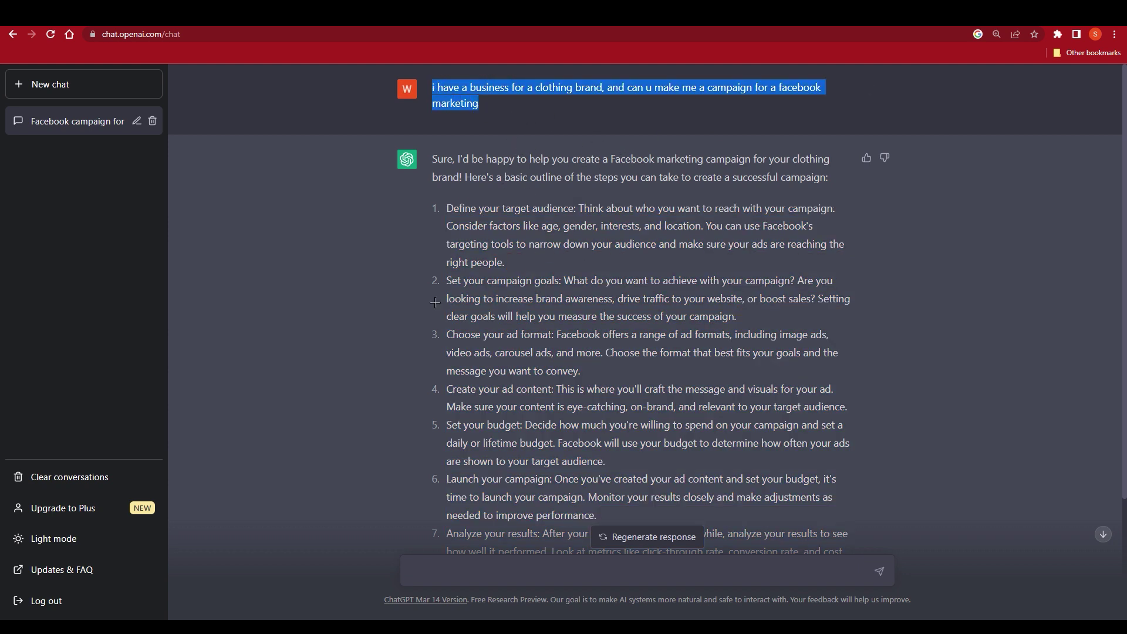
scroll(596, 375, "down", 1)
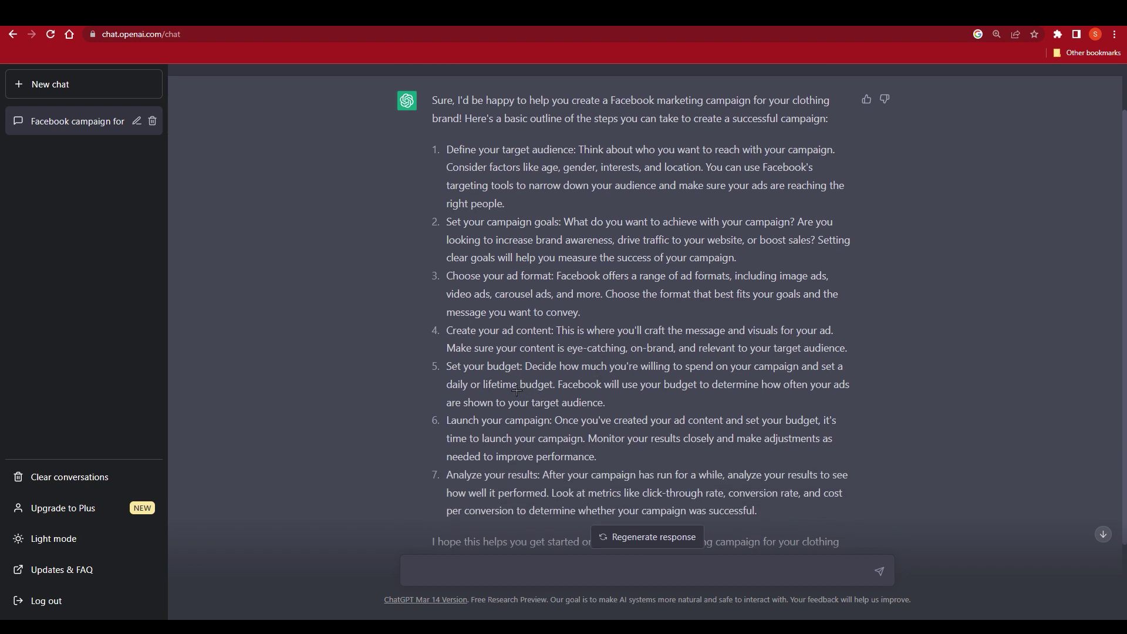
scroll(517, 389, "up", 1)
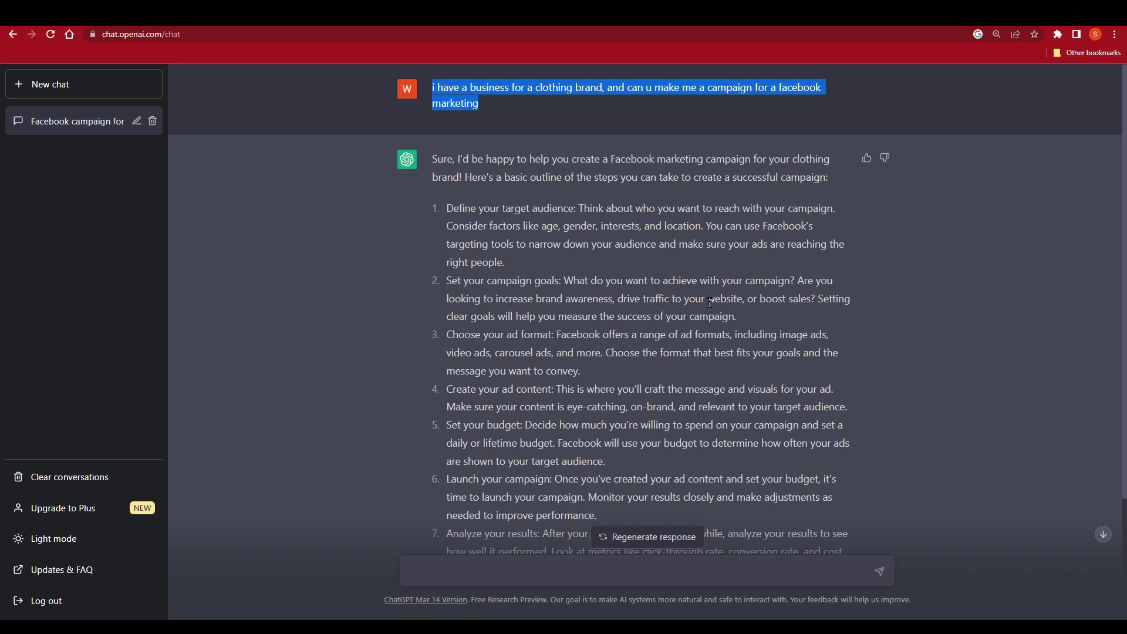
left_click(775, 109)
- Edit the submitted clothing brand prompt so it asks for "a blog posts for that?" instead of the Facebook campaign, and resubmit it
left_click(866, 87)
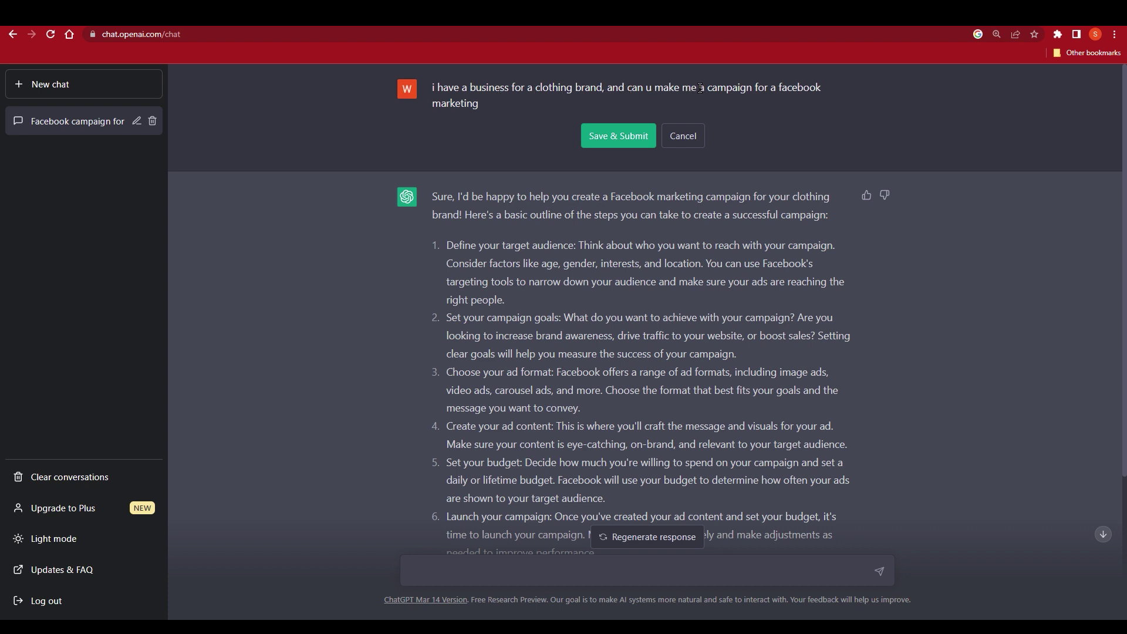
left_click_drag(704, 88, 761, 104)
key("BackSpace")
type("bl")
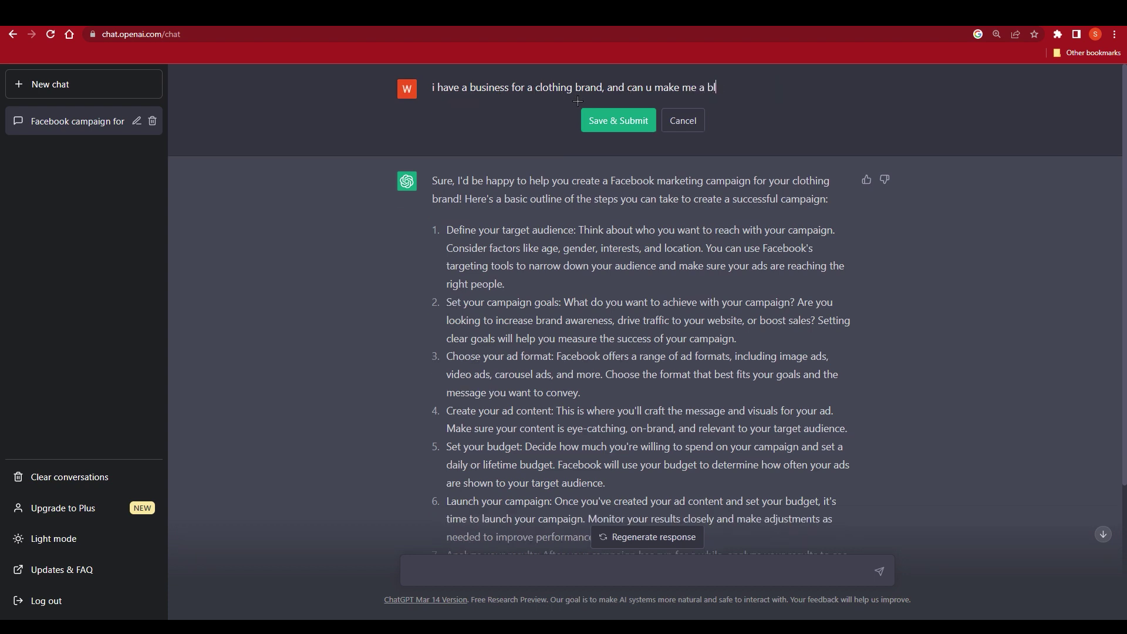
type("og posts for that?")
left_click(614, 124)
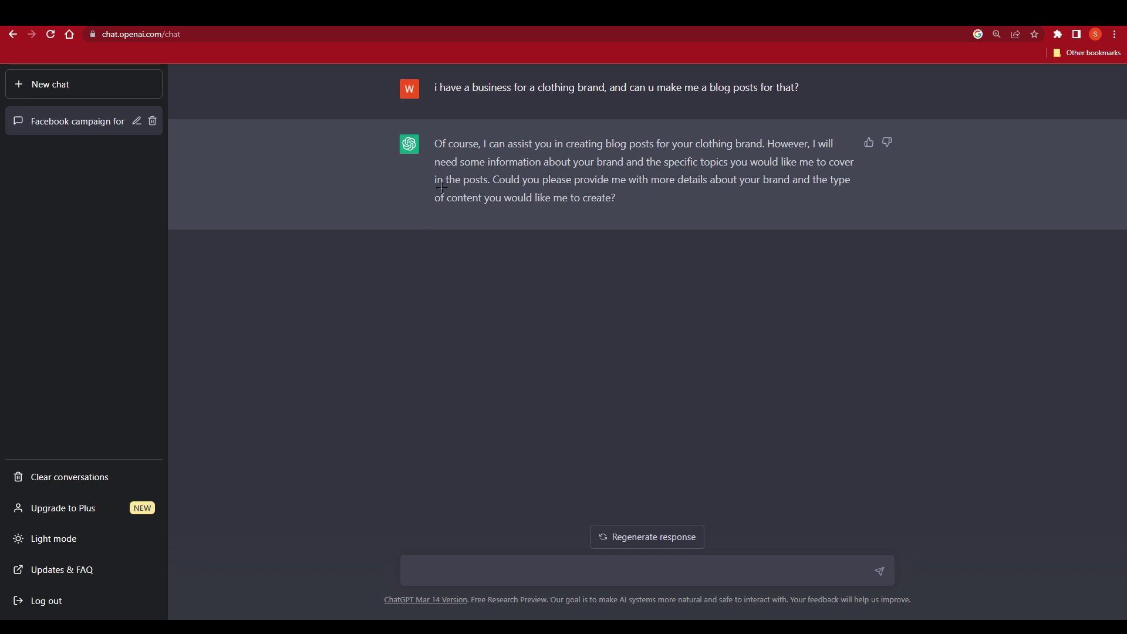
left_click_drag(436, 184, 648, 186)
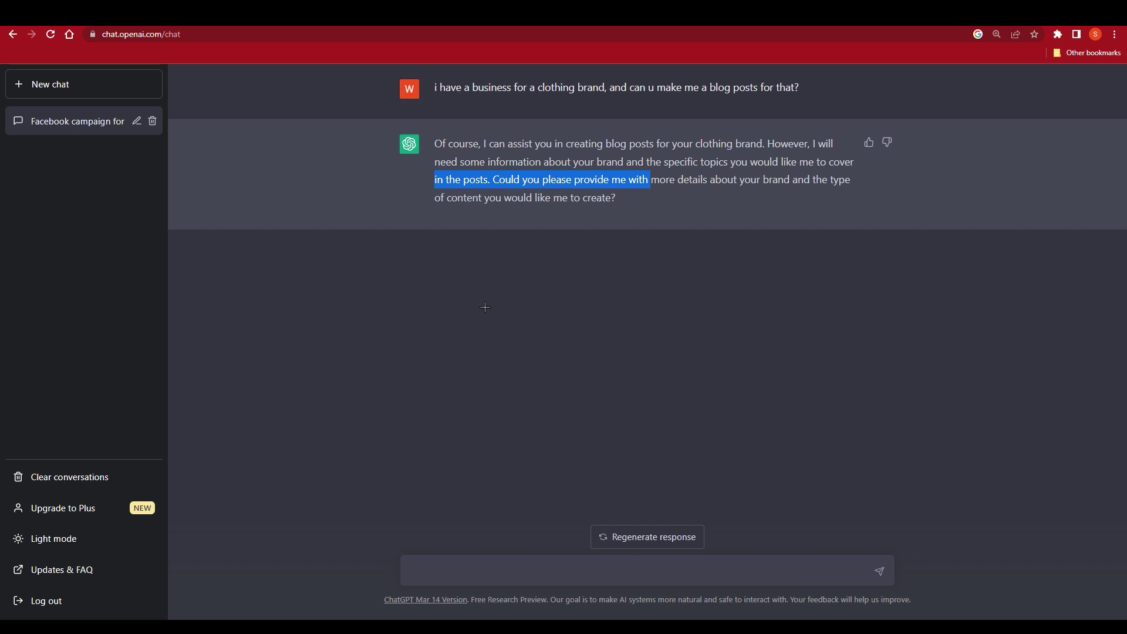
right_click(516, 174)
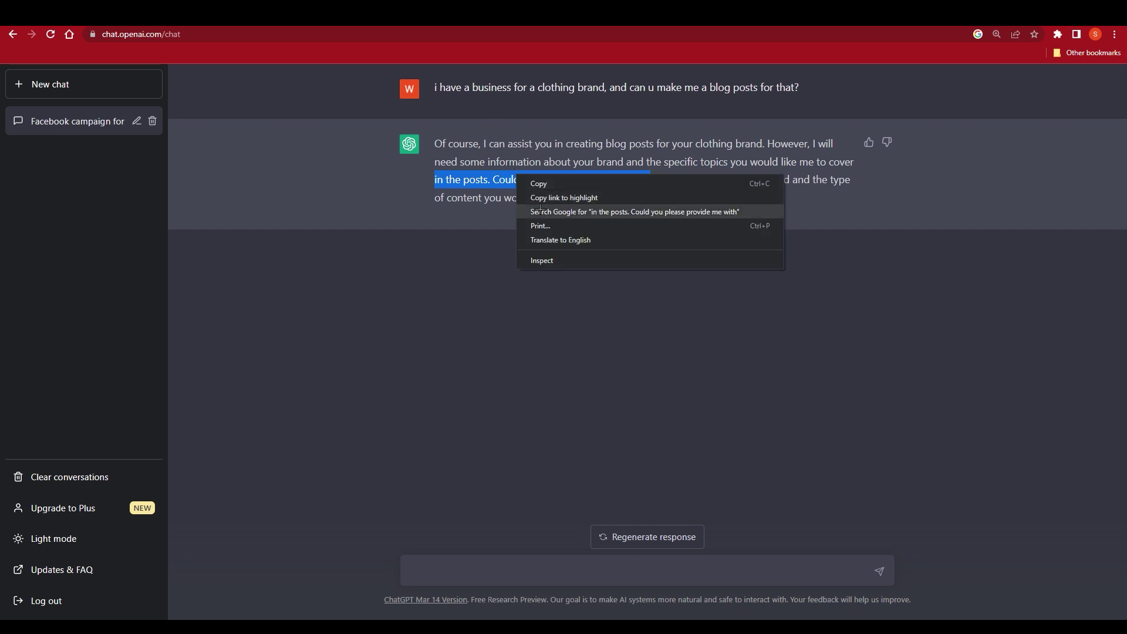
left_click(480, 203)
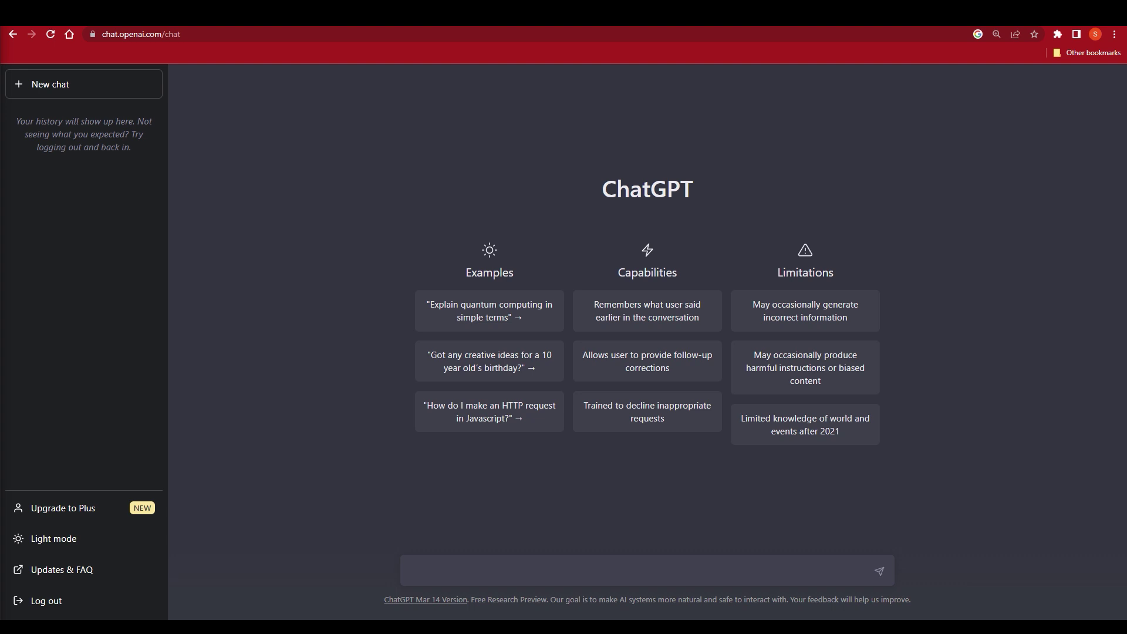
- Paste and submit "Can I tell you about my business So that you can use that information to create sales", and open the sent prompt for editing
left_click(495, 571)
right_click(459, 566)
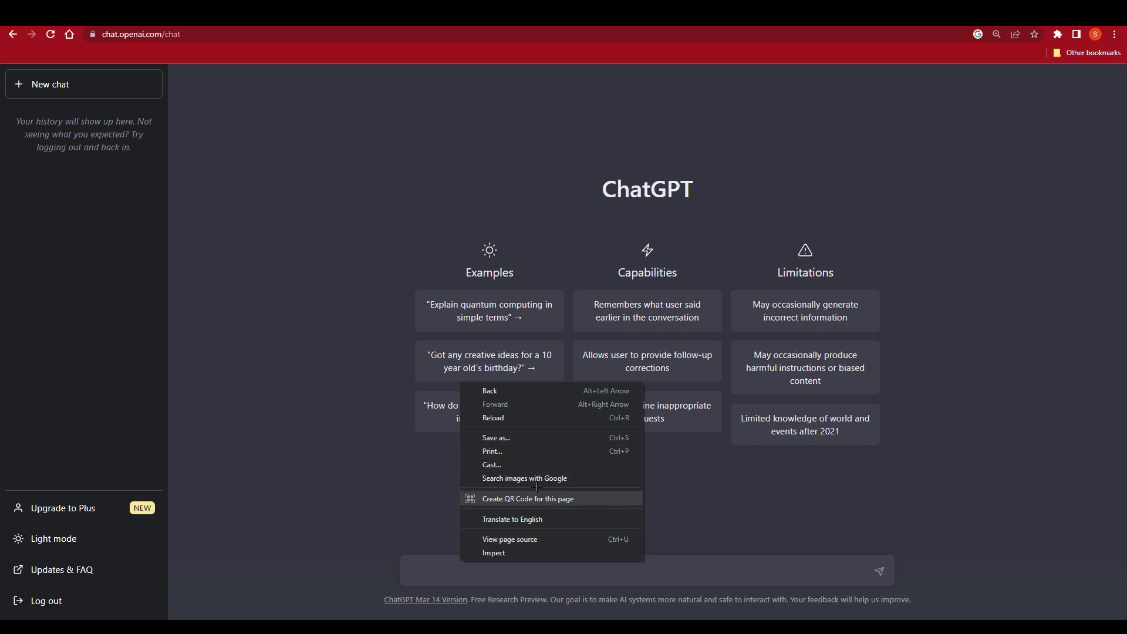
left_click(423, 559)
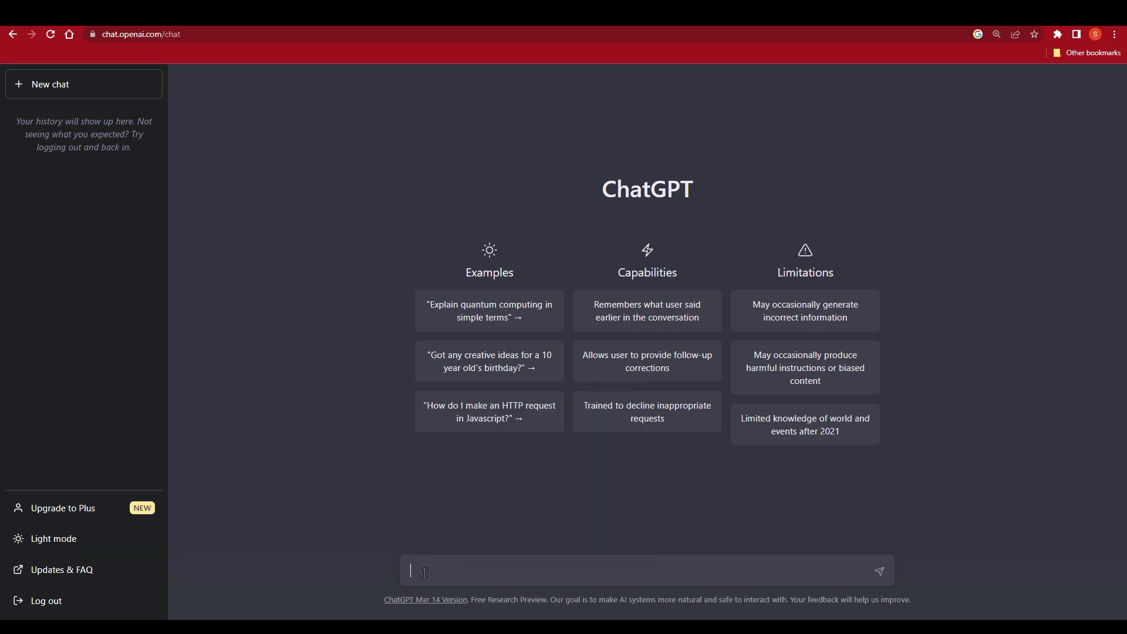
right_click(425, 569)
left_click(464, 493)
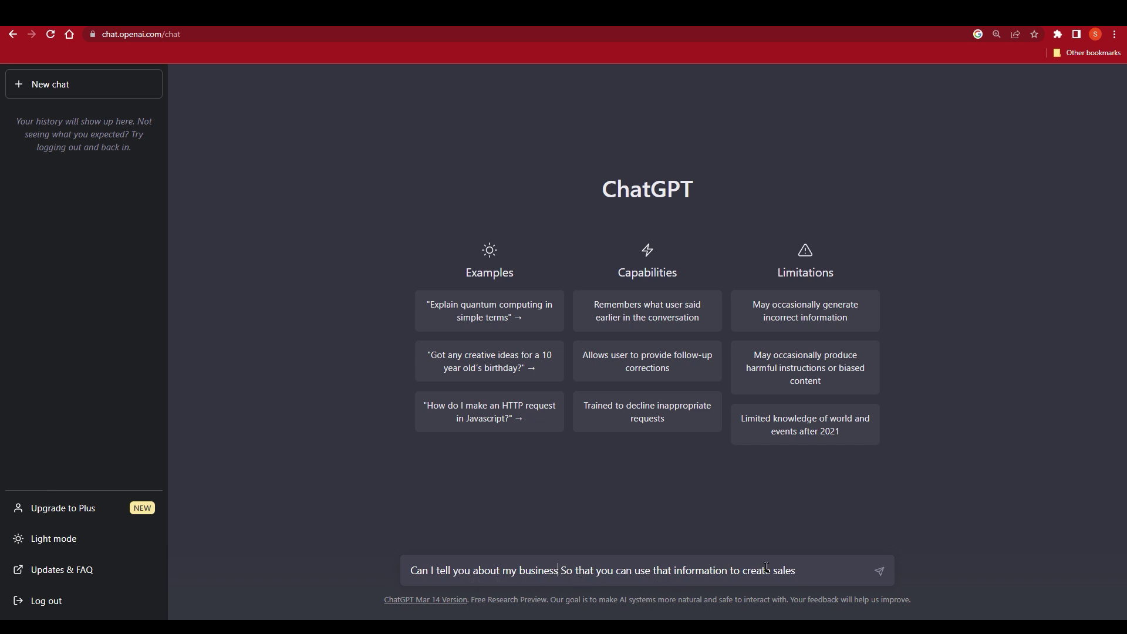
key("Return")
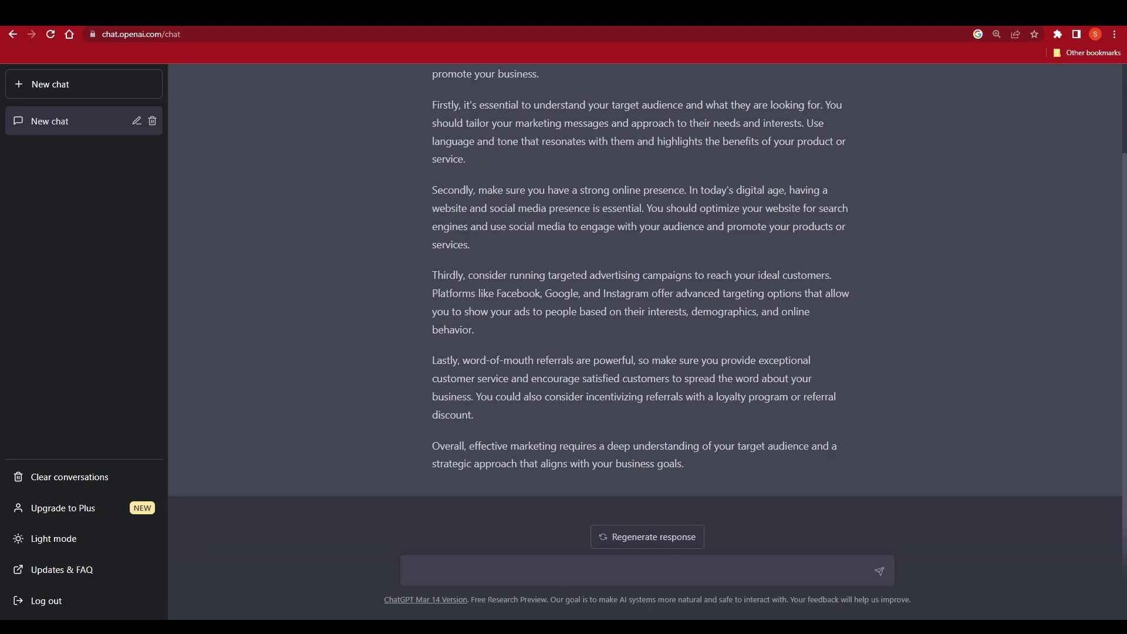
scroll(734, 278, "up", 1)
left_click(867, 87)
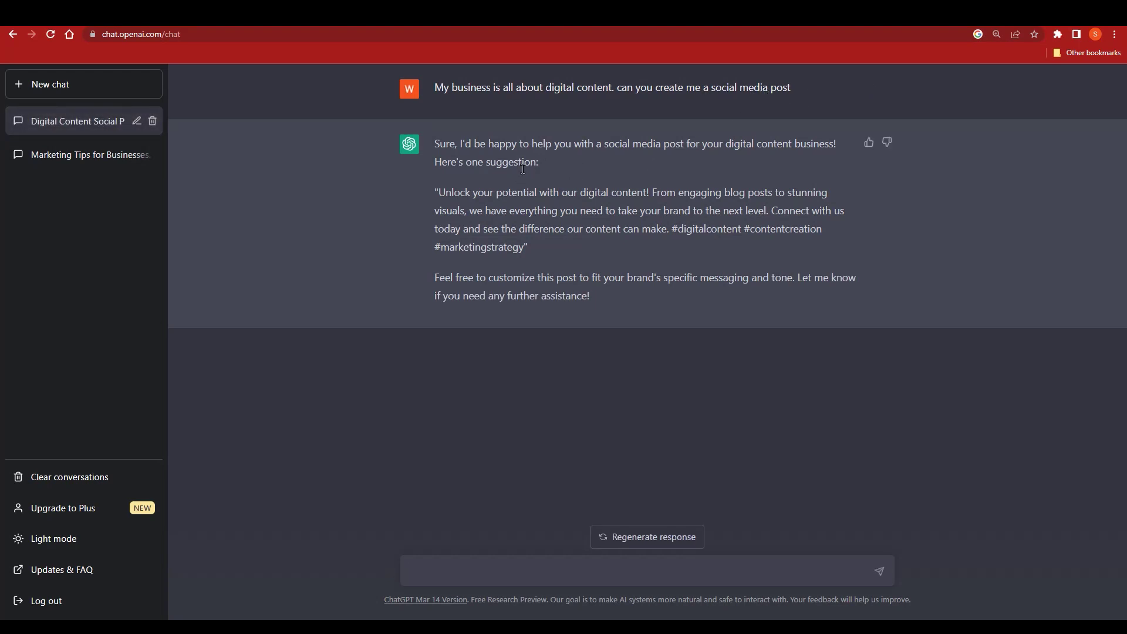
- Copy the suggested social media post for the digital content business, and regenerate the response
left_click_drag(439, 192, 515, 246)
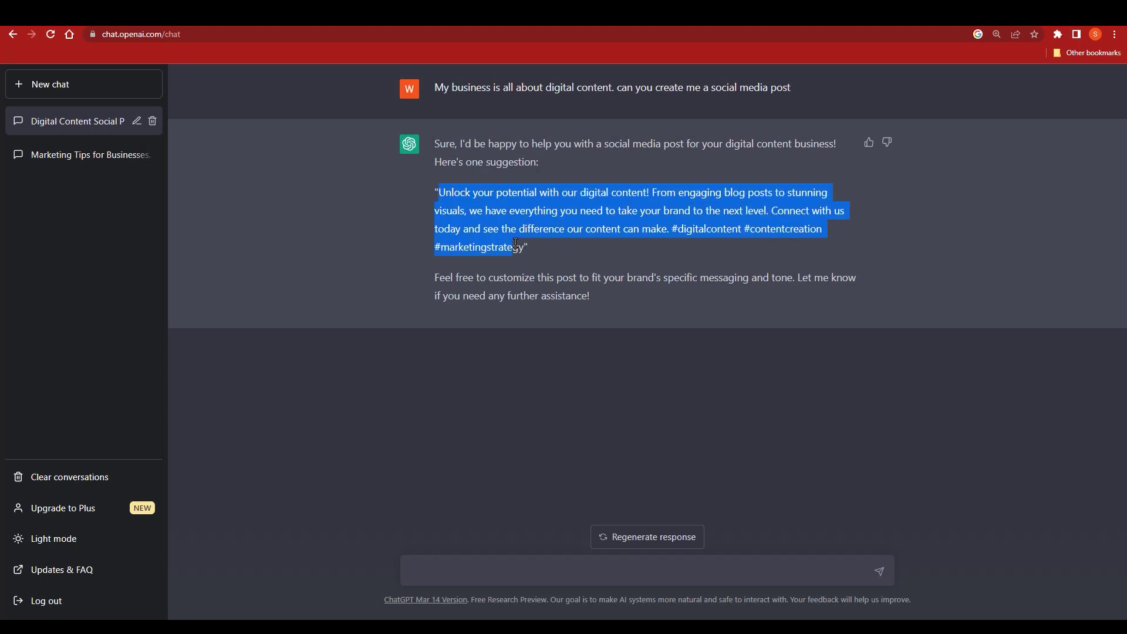
right_click(506, 247)
left_click(538, 258)
left_click(478, 260)
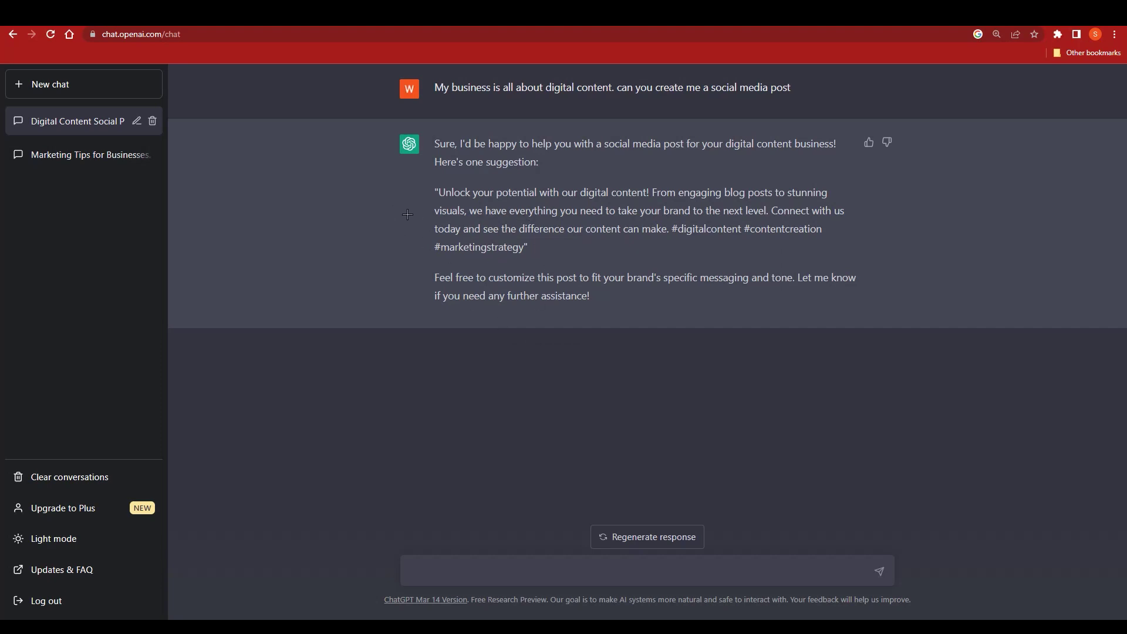
left_click(646, 538)
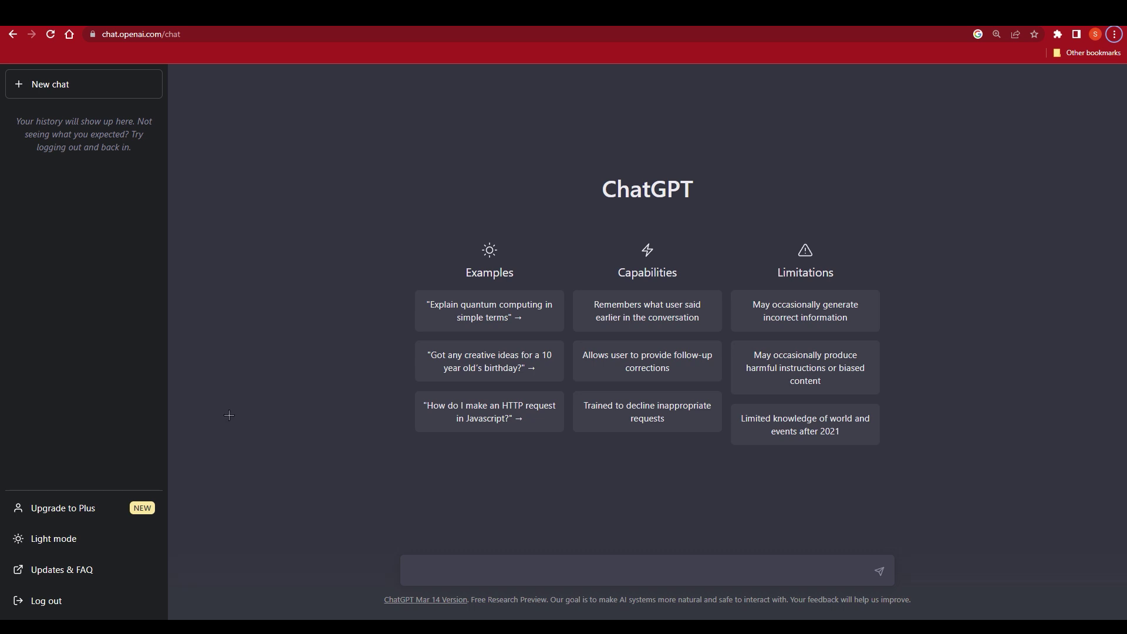
- Submit the prompt "could you suggest an image that would work well with the post for my game content"
left_click(424, 571)
type("could you suggest an ima")
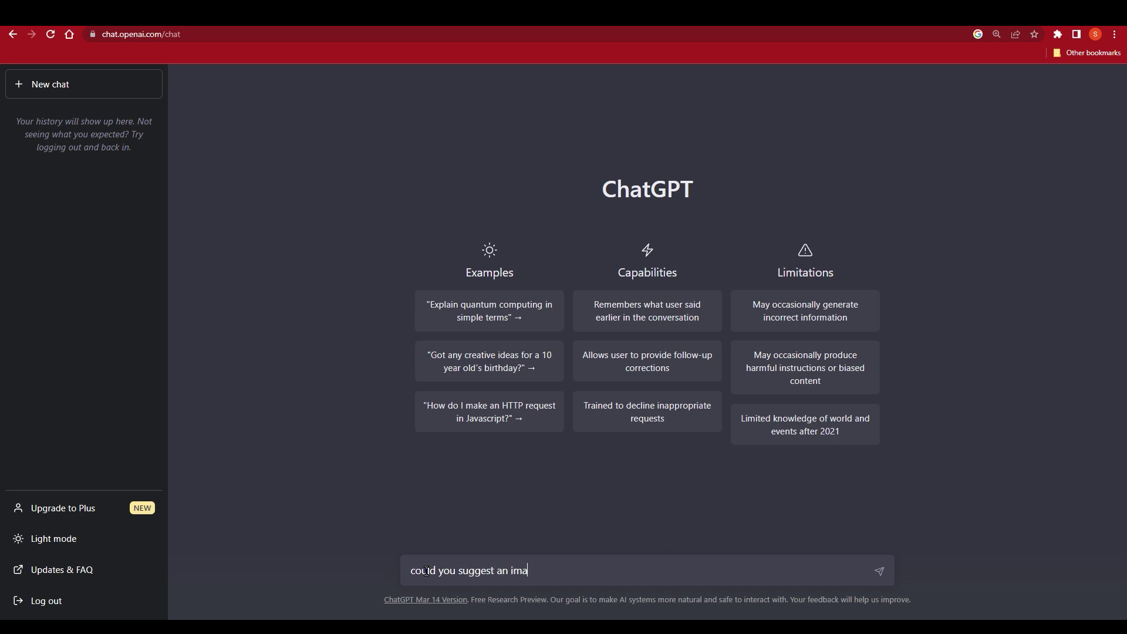
type("ge that would work well with the ")
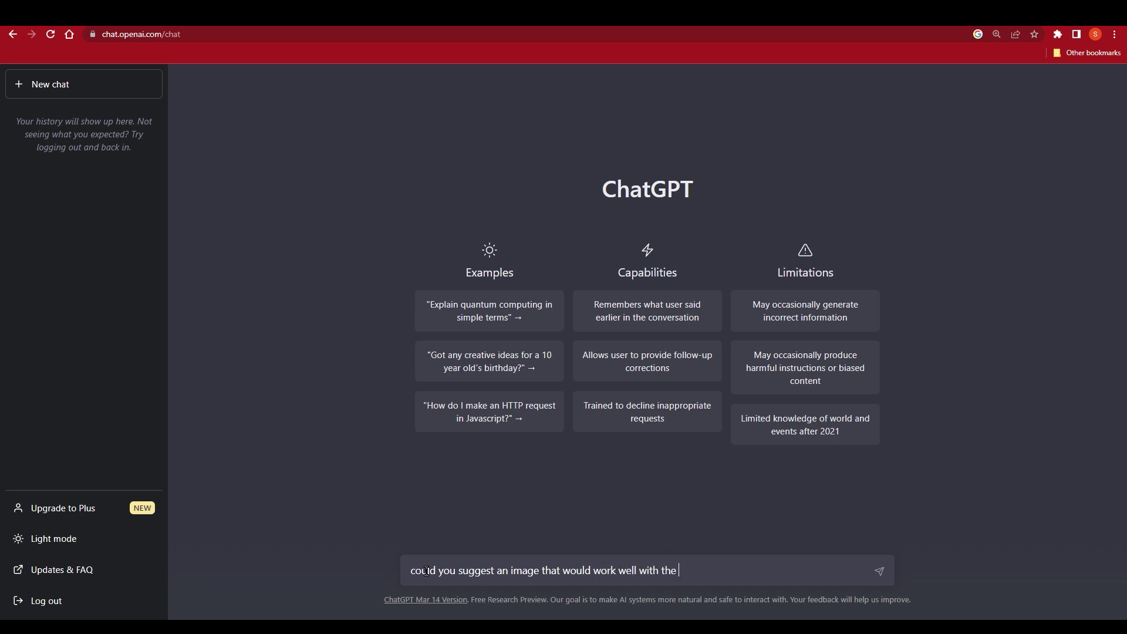
type("post")
type(" for my ")
type("d")
type("game")
type(" content")
key("Return")
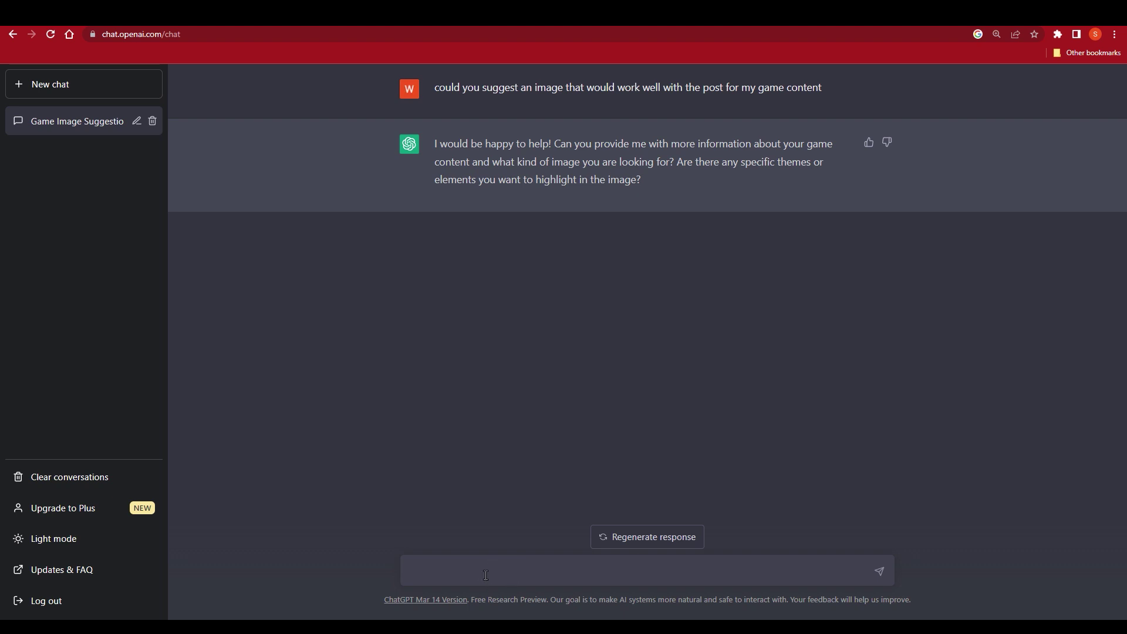
- Reply "yes i usually play red dead redemption 2, and i want cow boy hat in that image too" and read the image ideas
type("ye")
type("s i usually play")
type(" rede")
key("BackSpace")
type("dead redemption 2, and i want ")
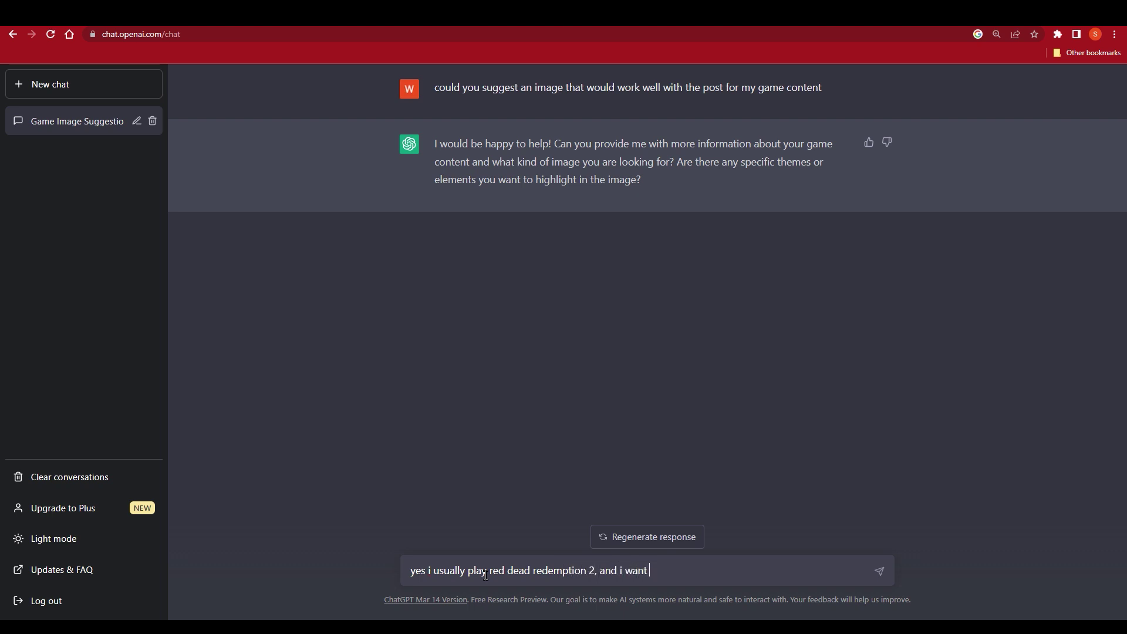
type("cow boy")
type(" hat in that image to")
type("o")
key("Return")
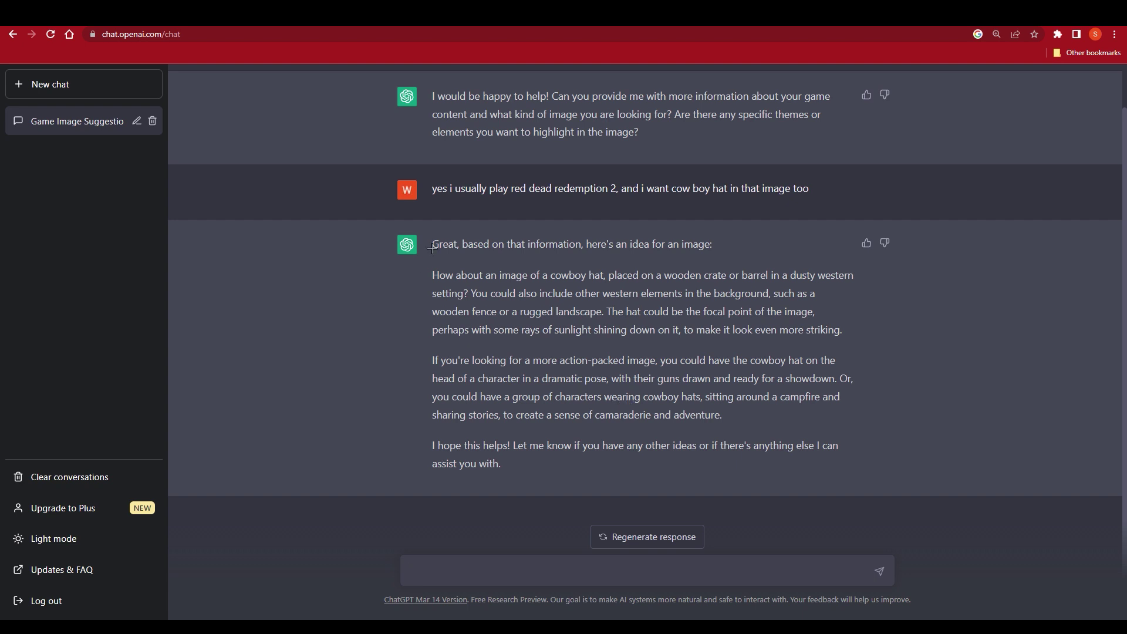
scroll(546, 329, "up", 1)
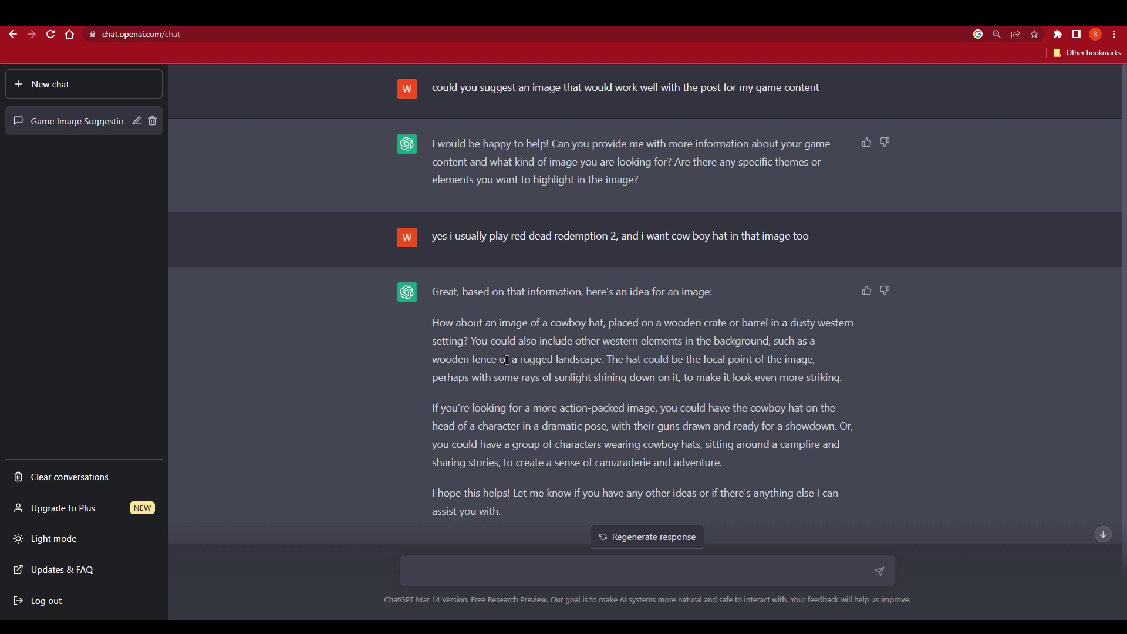
scroll(529, 448, "down", 1)
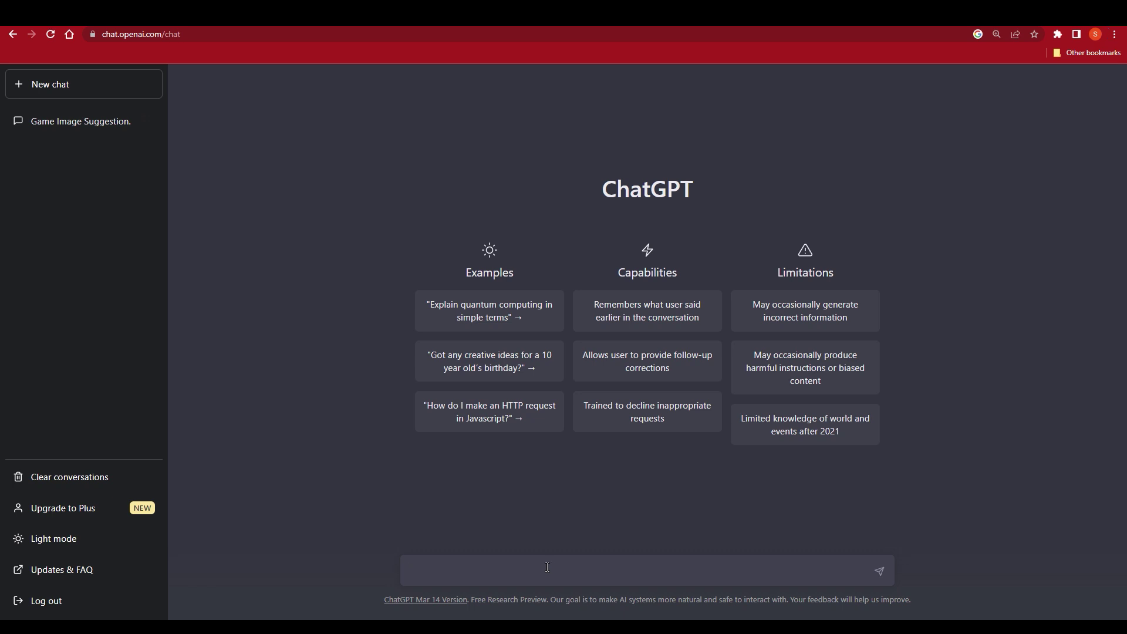
- Submit the prompt "can you write me a product description for gaming mouse" in the new chat and look over the reply
type("can you write me a product description o")
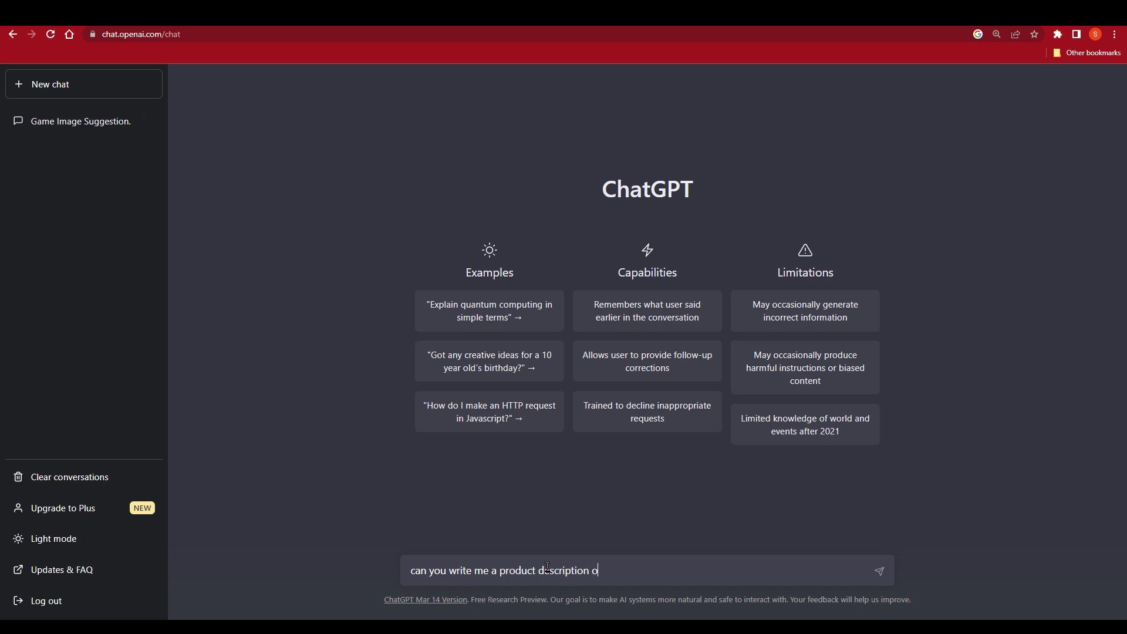
key("BackSpace")
type("for ")
type("gaming mous")
type("e")
key("Return")
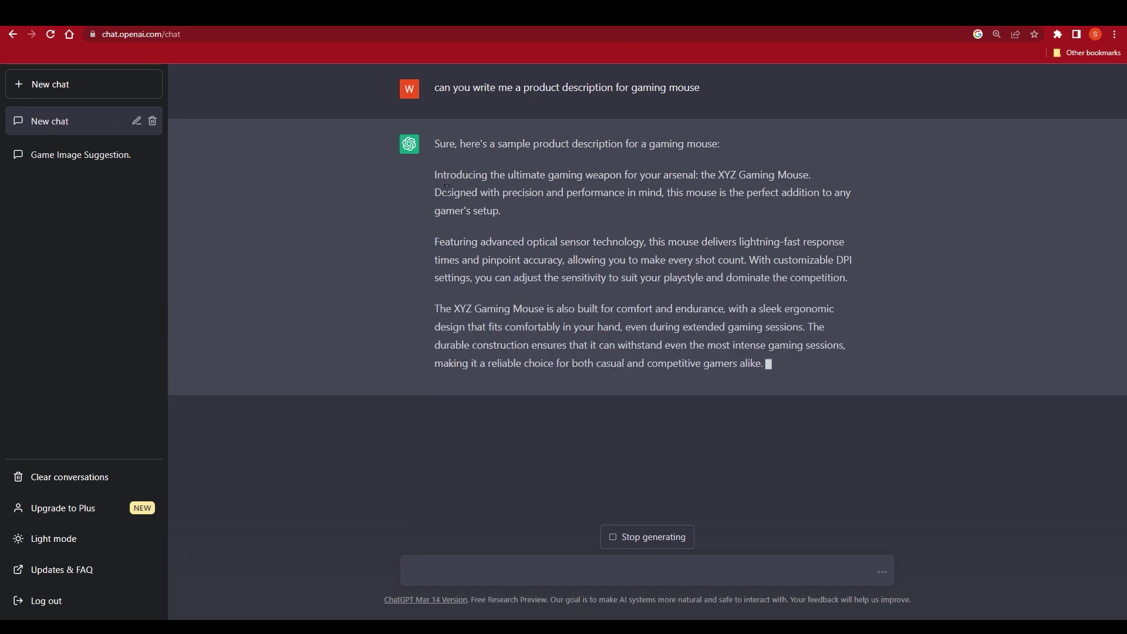
left_click_drag(434, 175, 890, 421)
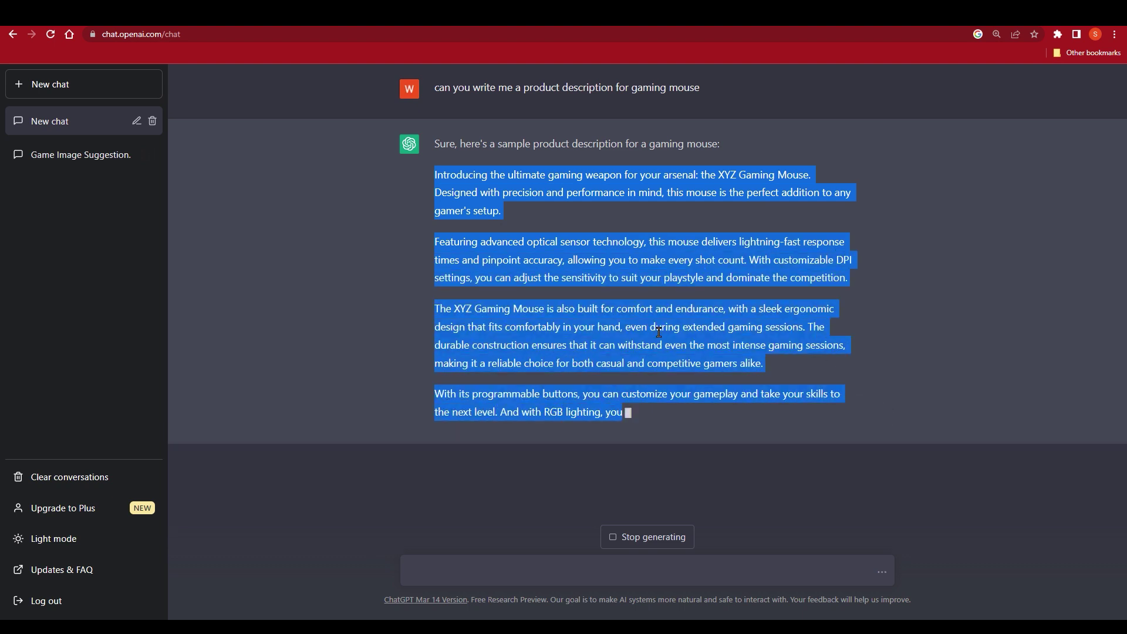
left_click(710, 371)
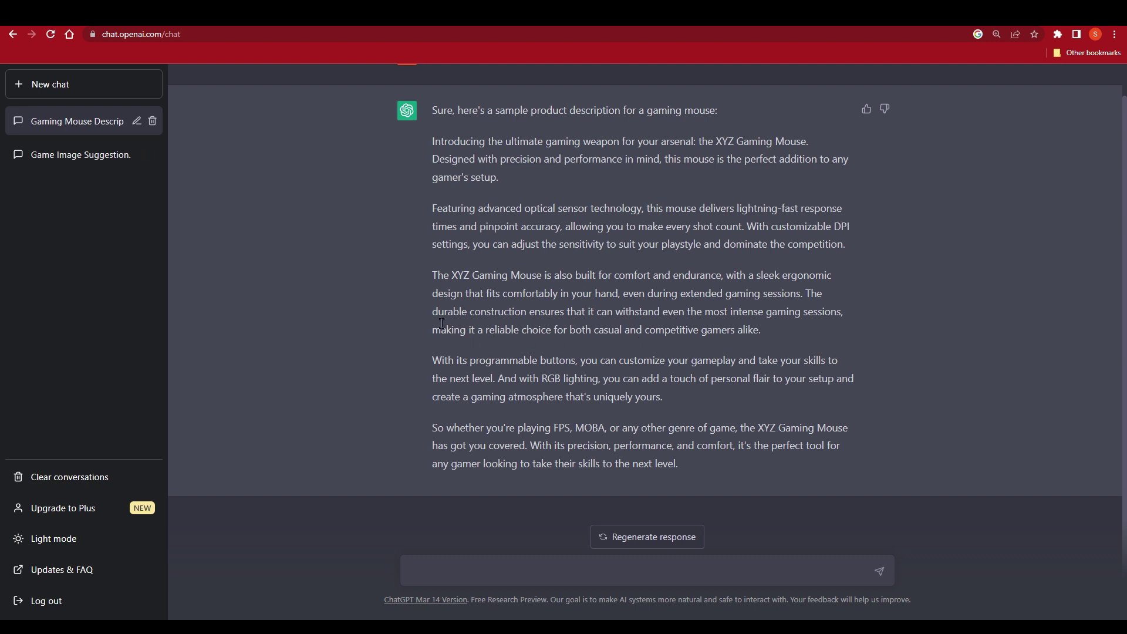
scroll(501, 358, "up", 1)
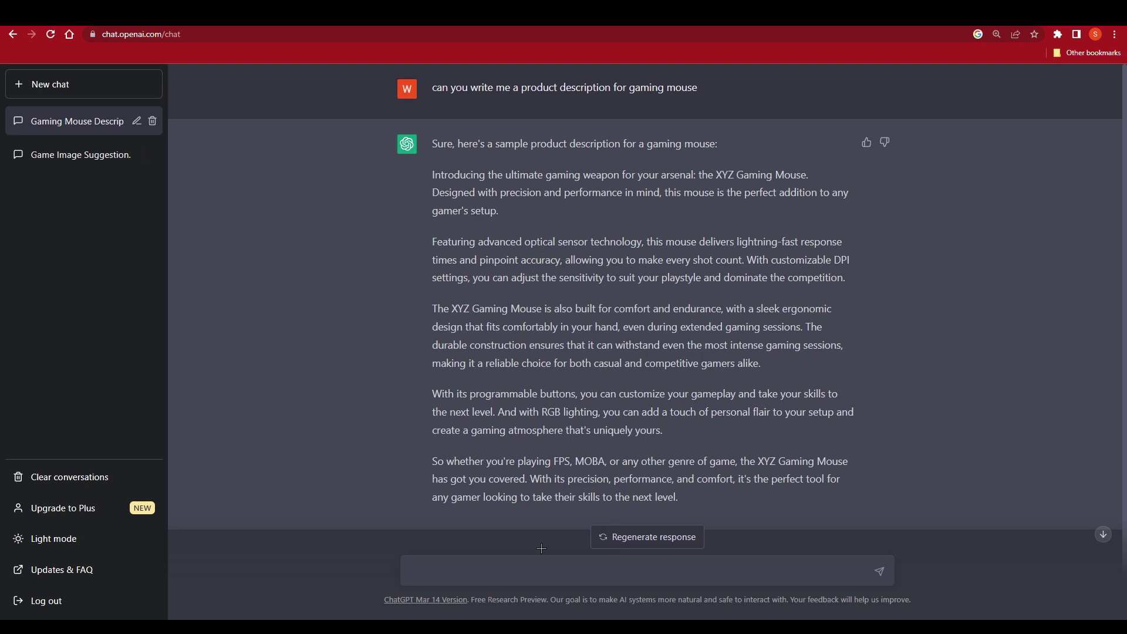
- Ask for a shorter gaming mouse description with the follow-up "write it down in 1 sentence"
left_click(529, 565)
type("write it down in 250")
key("BackSpace")
key("BackSpace")
key("BackSpace")
type("1 sentence")
key("Return")
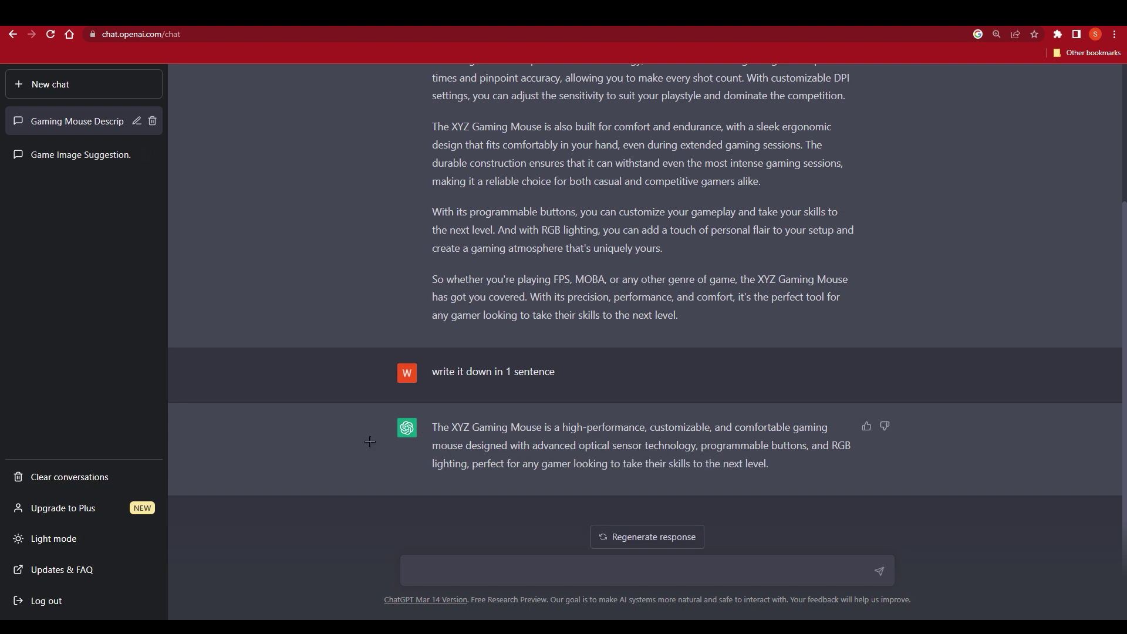
- Compare the one-sentence gaming mouse description with the full product description above it
left_click_drag(427, 427, 798, 464)
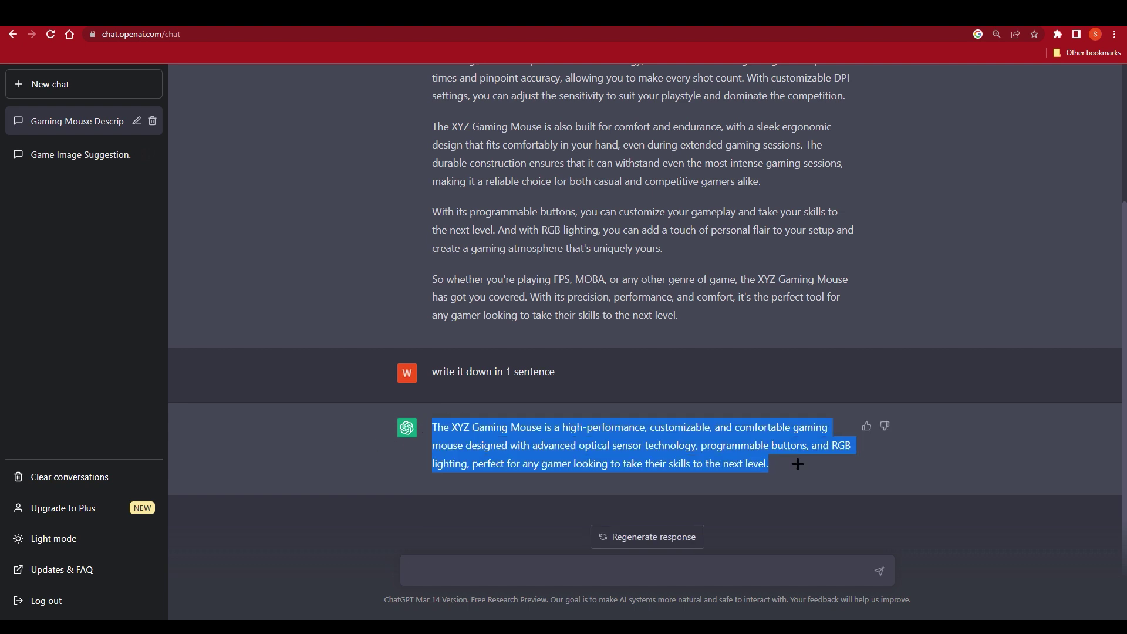
left_click(810, 464)
scroll(468, 180, "up", 3)
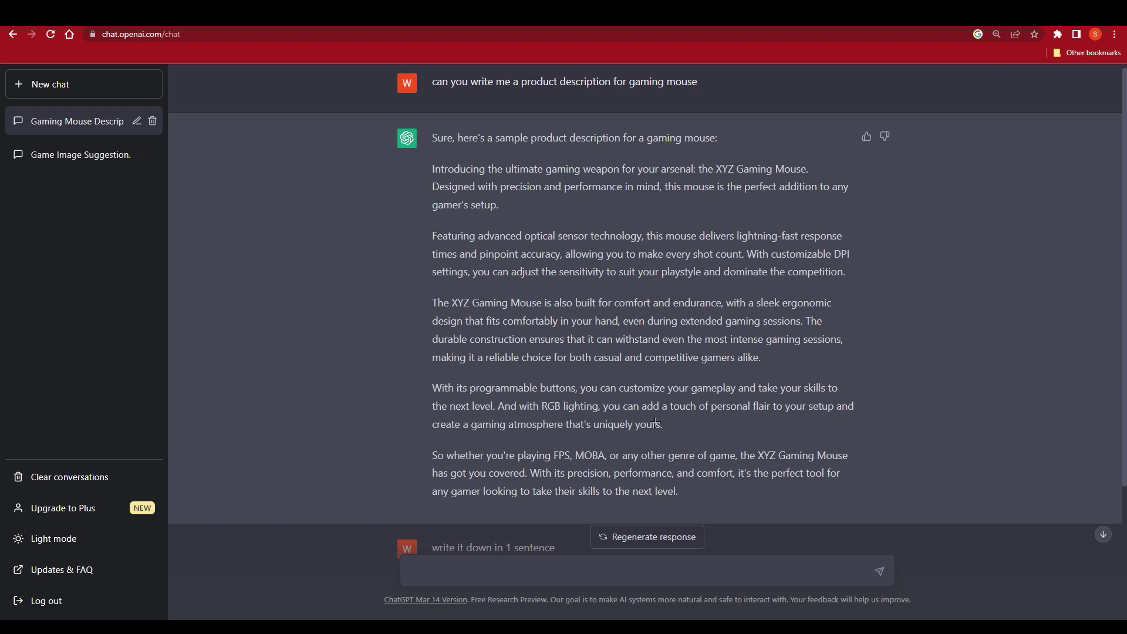
scroll(747, 394, "down", 3)
scroll(663, 367, "up", 3)
scroll(255, 293, "down", 1)
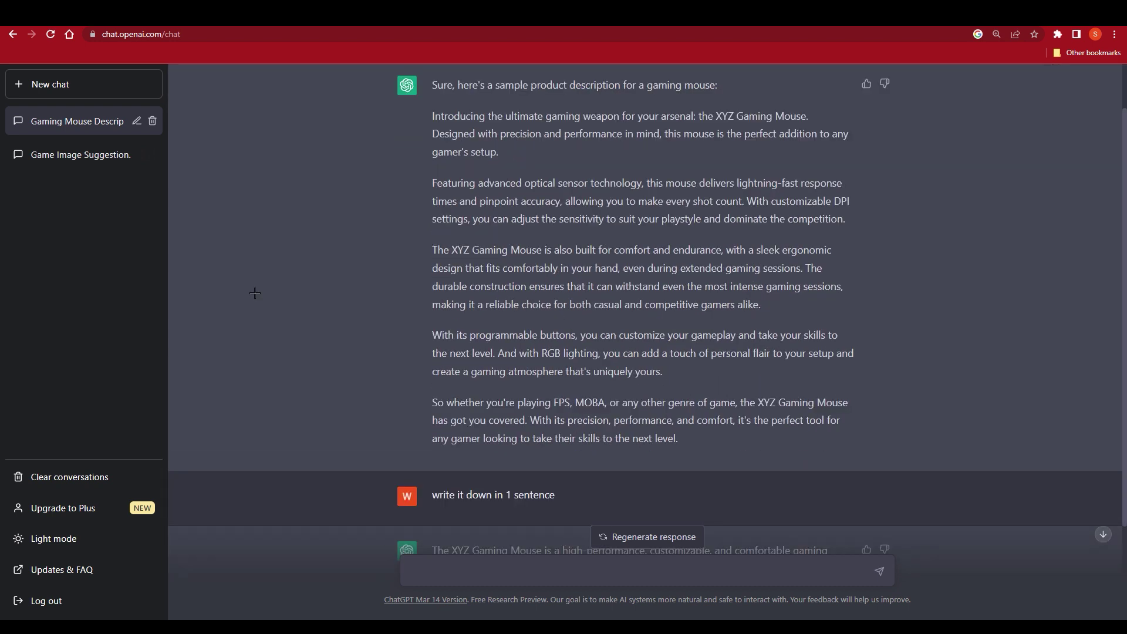